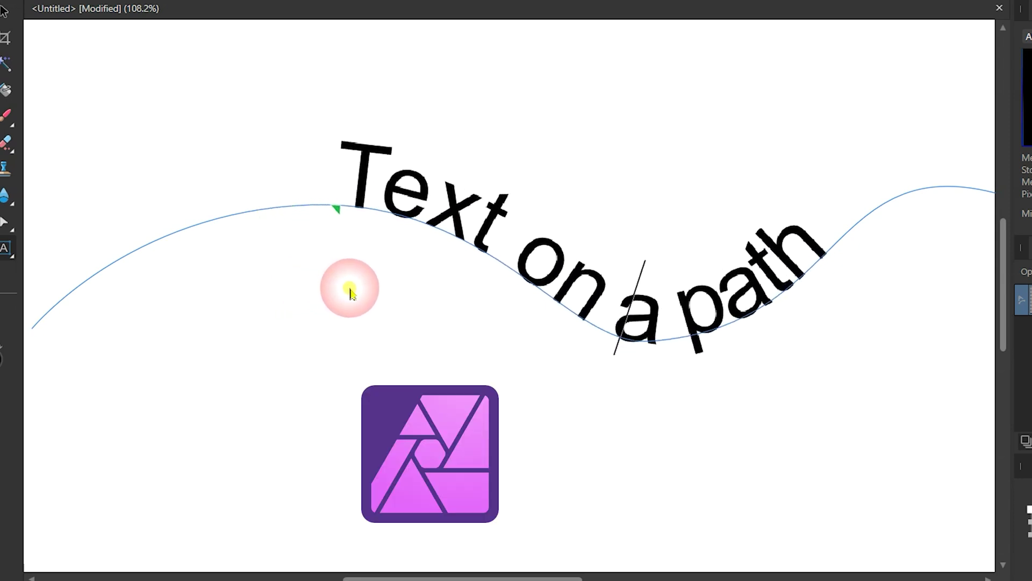
- Draw a wavy curve with crest and dip across the page using the Pen Tool
left_click_drag(541, 575, 582, 574)
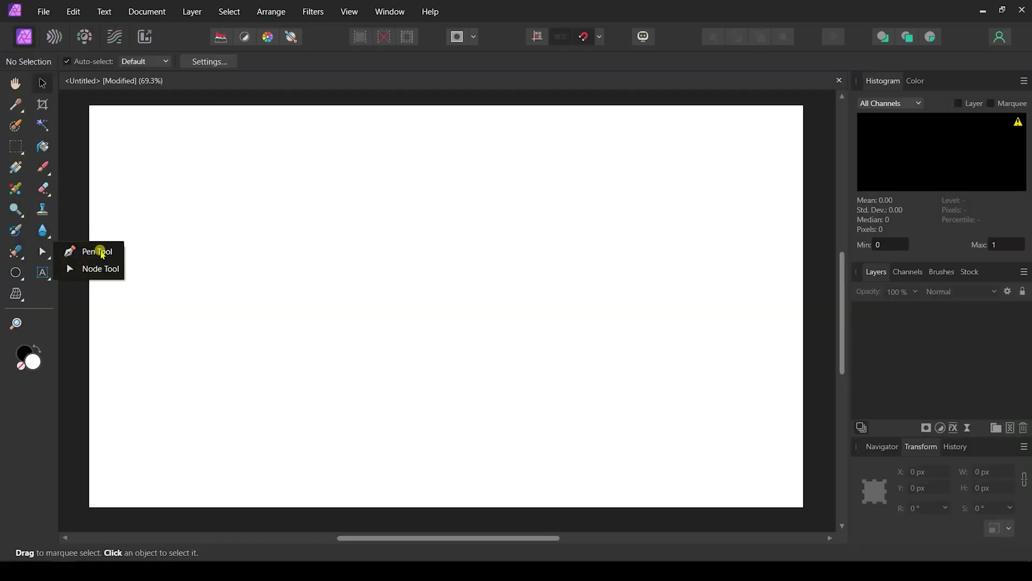
left_click(97, 251)
left_click(137, 307)
left_click_drag(279, 244, 373, 240)
left_click_drag(411, 304, 483, 302)
left_click_drag(666, 247, 790, 307)
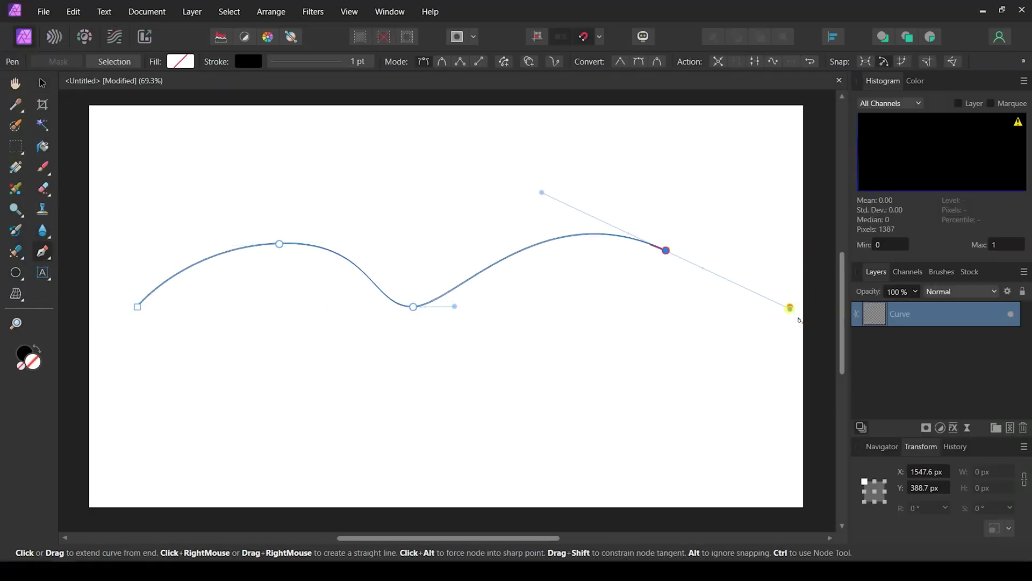
- Reshape the curve by dragging its middle node with the Node Tool
right_click(43, 251)
left_click(92, 270)
left_click_drag(413, 302, 565, 306)
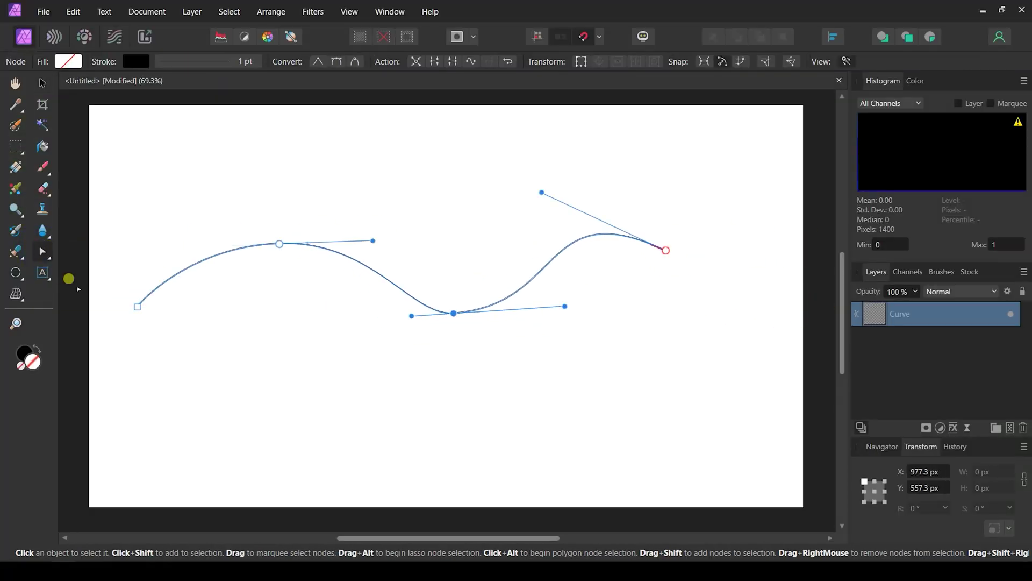
- Add art text 'some text' above the curve and move it right and down
left_click(44, 272)
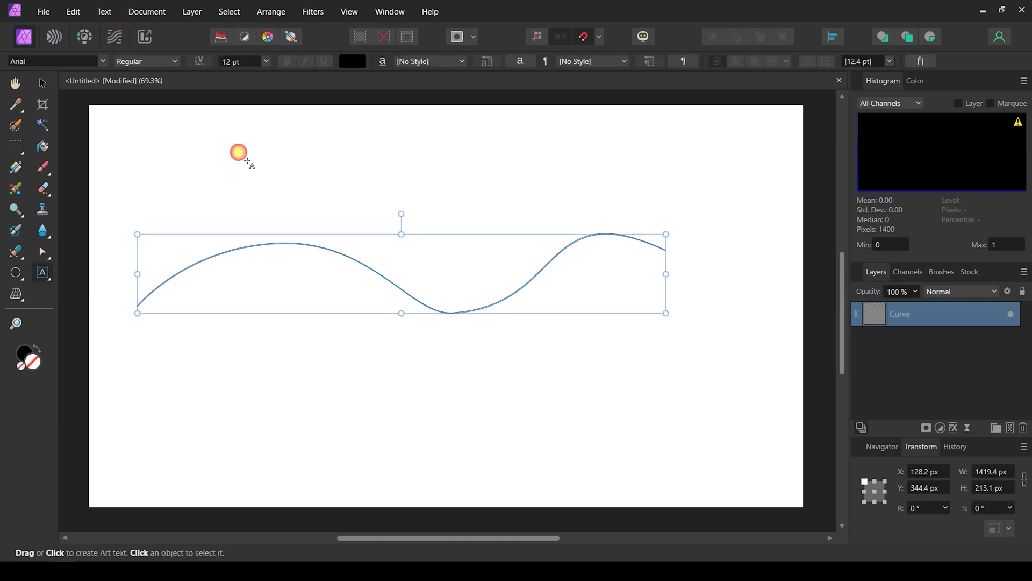
left_click_drag(247, 160, 304, 182)
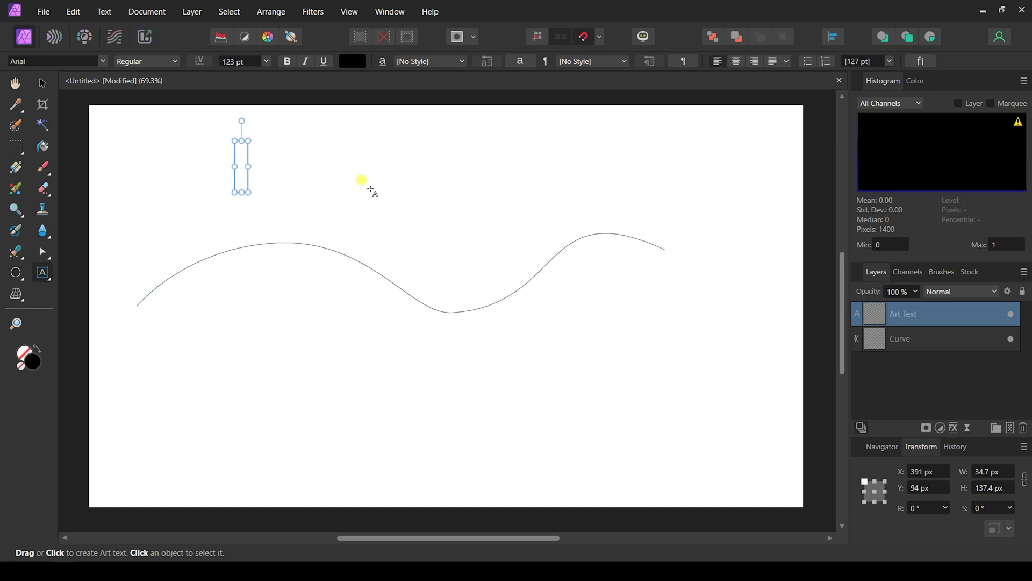
type("some text")
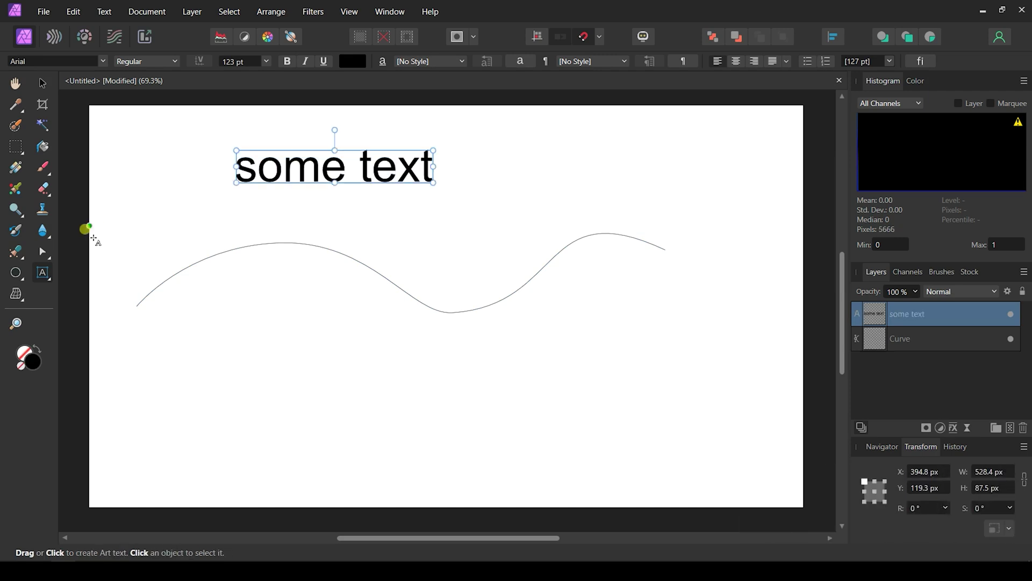
left_click(41, 85)
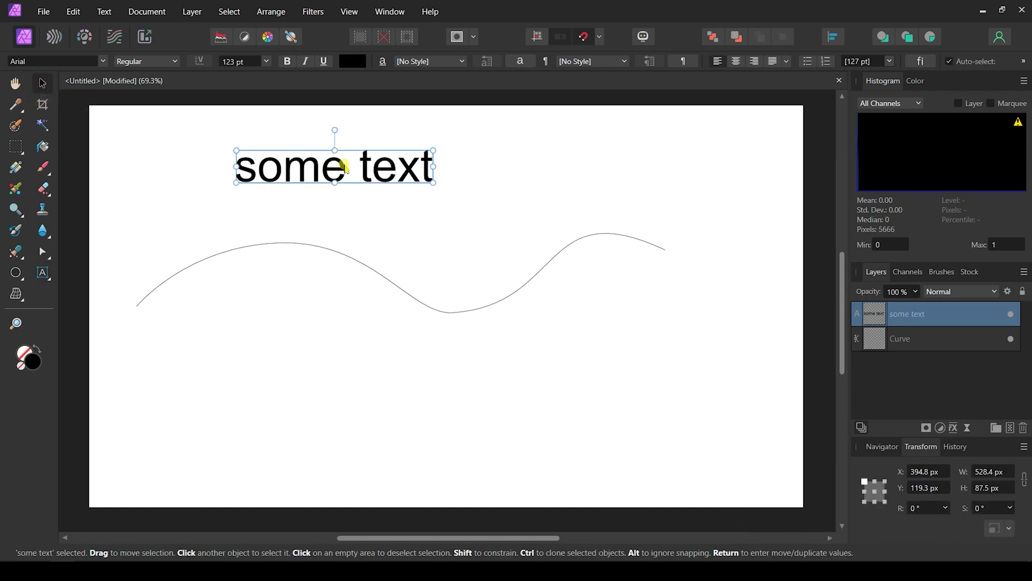
left_click_drag(347, 170, 440, 178)
- Delete 'some text' and type 'Text ona path' along the wavy curve
left_click(1022, 427)
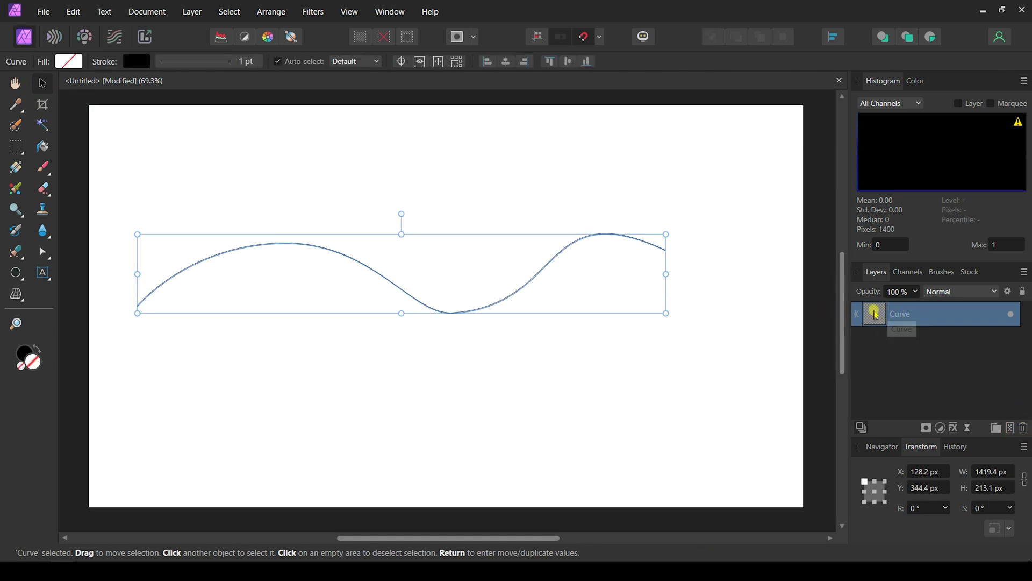
left_click(42, 276)
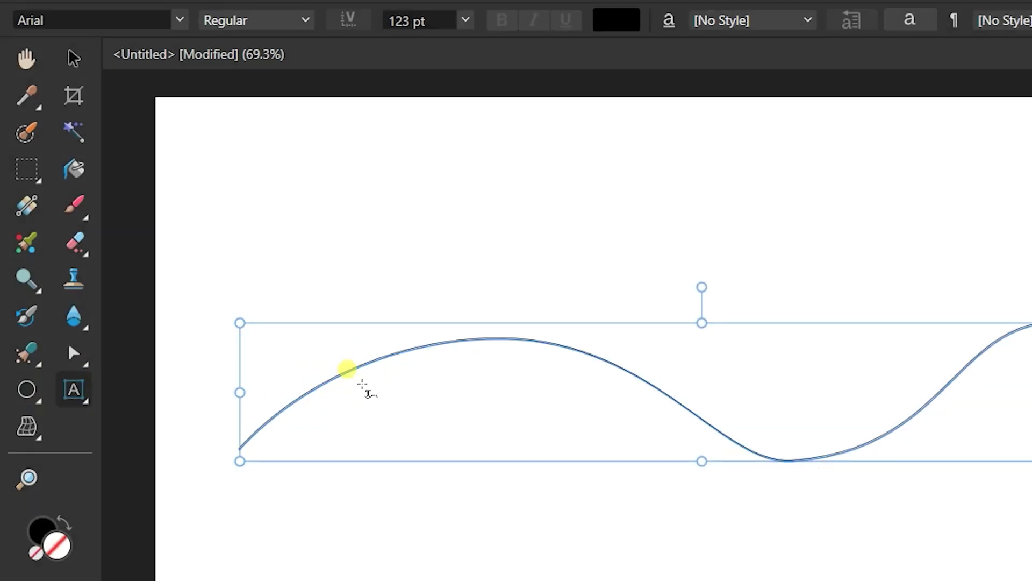
left_click(347, 371)
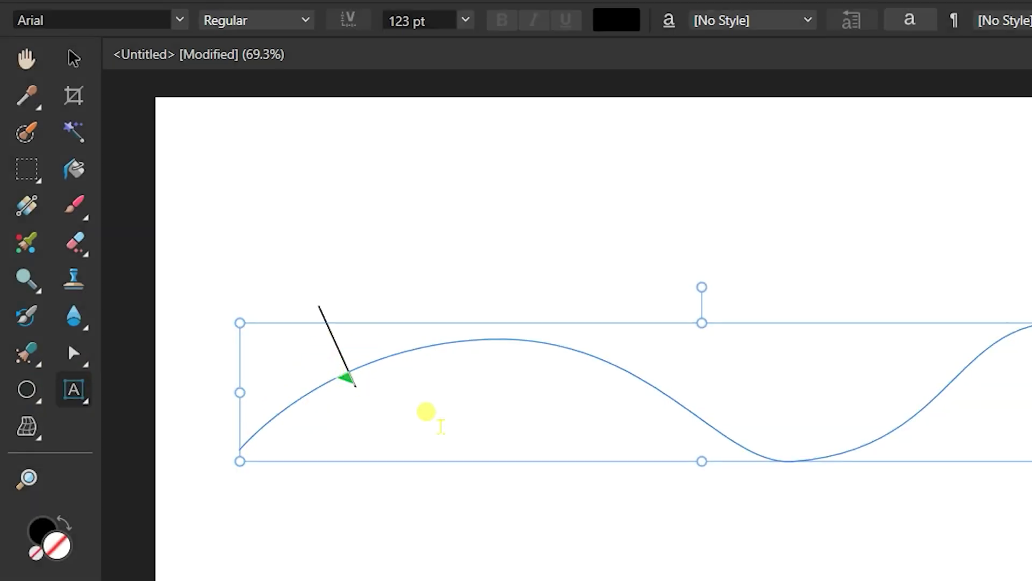
type("Text ona path")
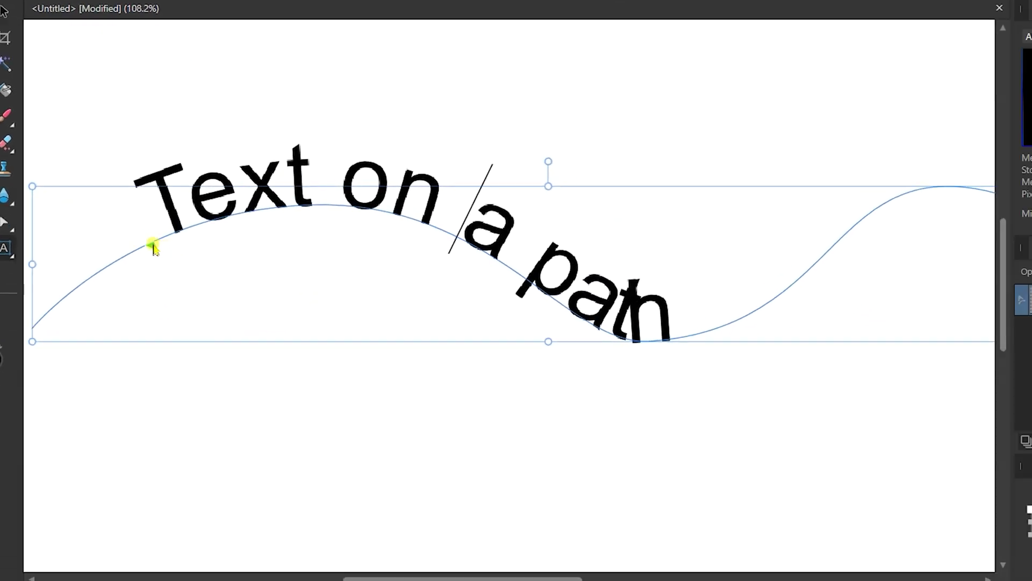
- Slide the text's start marker along the curve toward the dip
mouse_move(153, 248)
left_mouse_down()
mouse_move(99, 289)
mouse_move(189, 279)
mouse_move(364, 295)
mouse_move(348, 292)
left_mouse_up()
left_click_drag(544, 578, 571, 578)
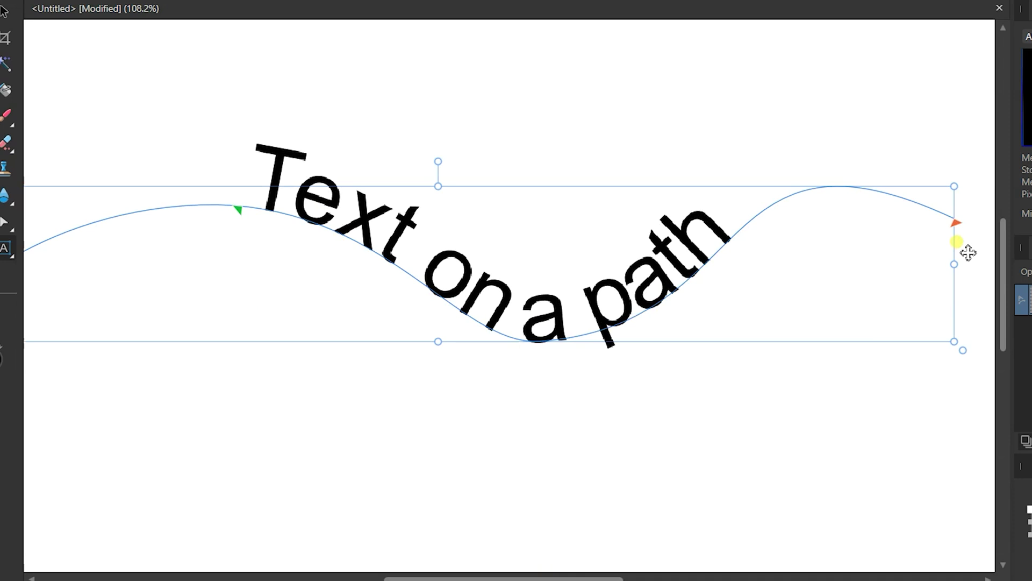
mouse_move(960, 228)
left_mouse_down()
mouse_move(818, 201)
mouse_move(777, 207)
left_mouse_up()
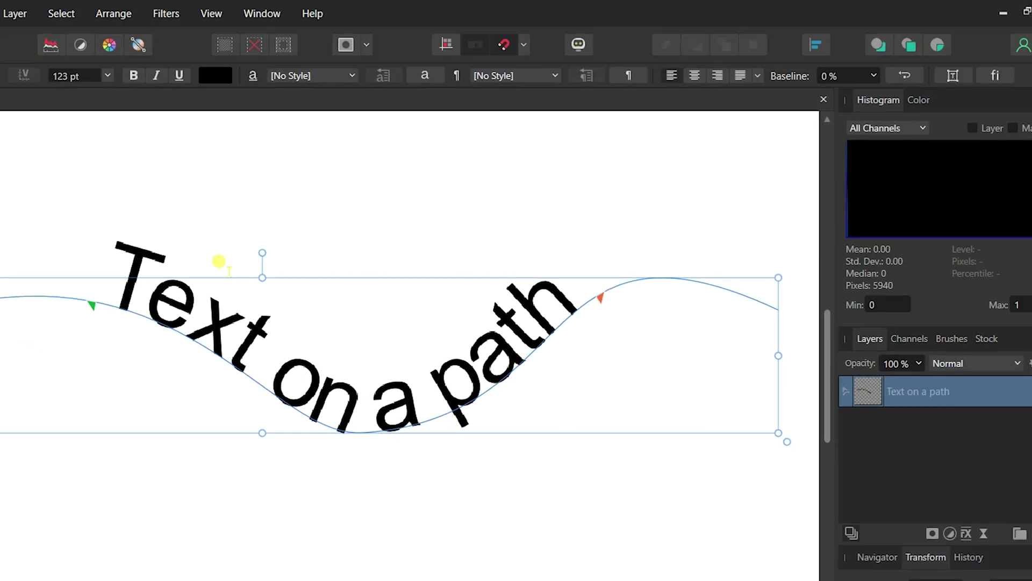
- Select all of the path text with Ctrl+A
left_click(137, 288)
left_click_drag(183, 305, 239, 315)
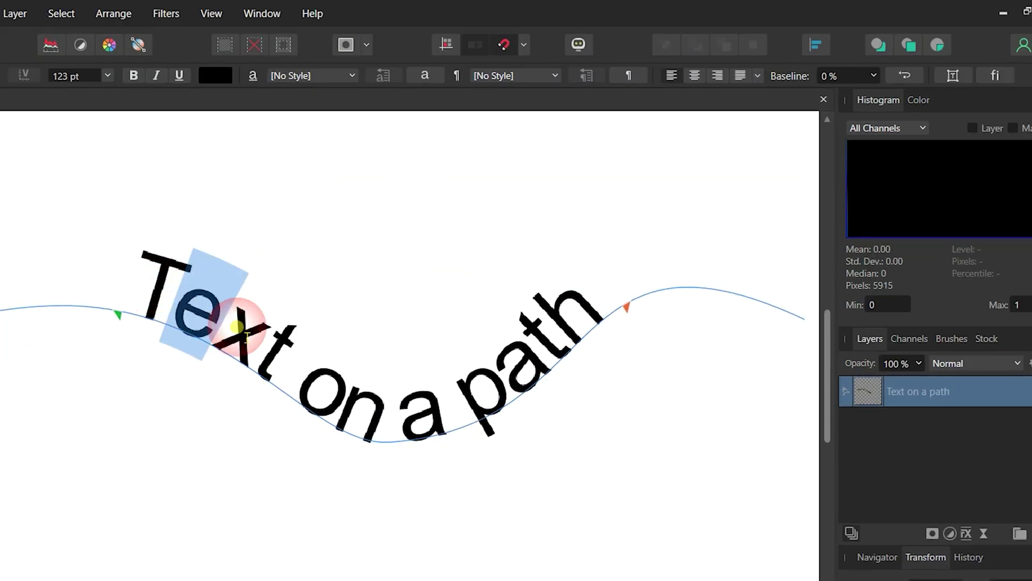
key("ctrl+a")
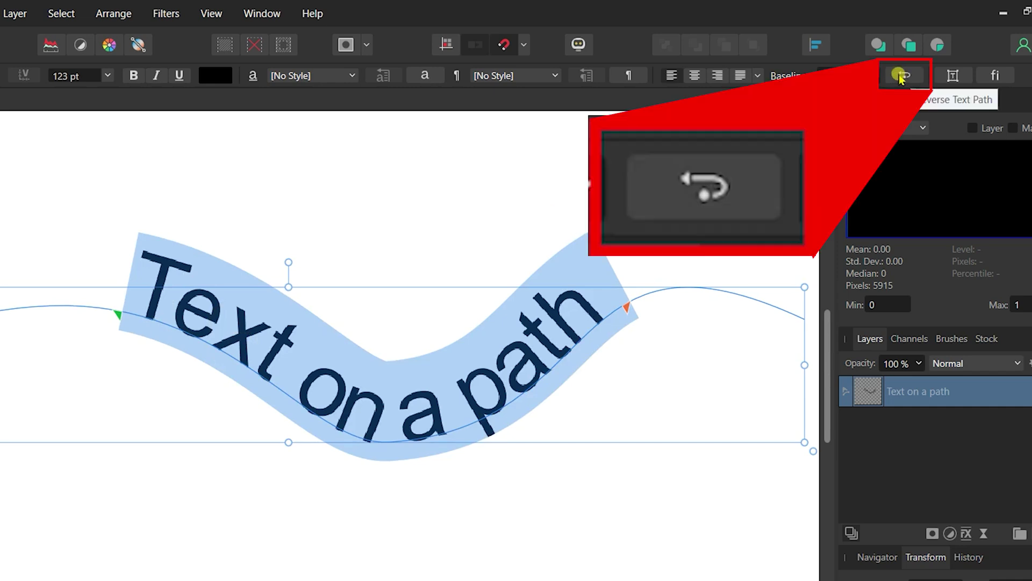
- Reverse the text path, reposition its markers, and centre-align the text beneath the curve
left_click(901, 77)
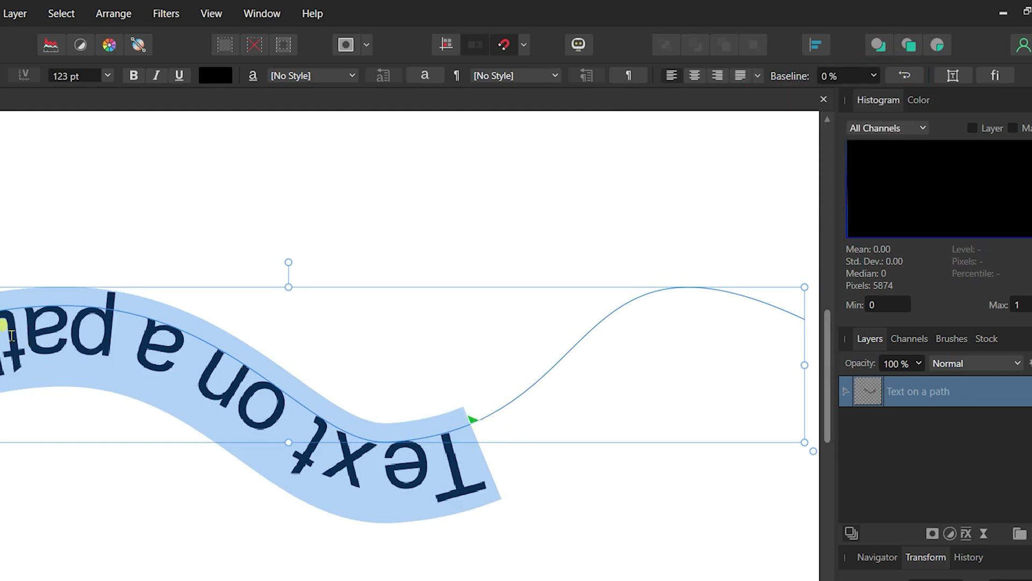
left_click_drag(473, 419, 561, 348)
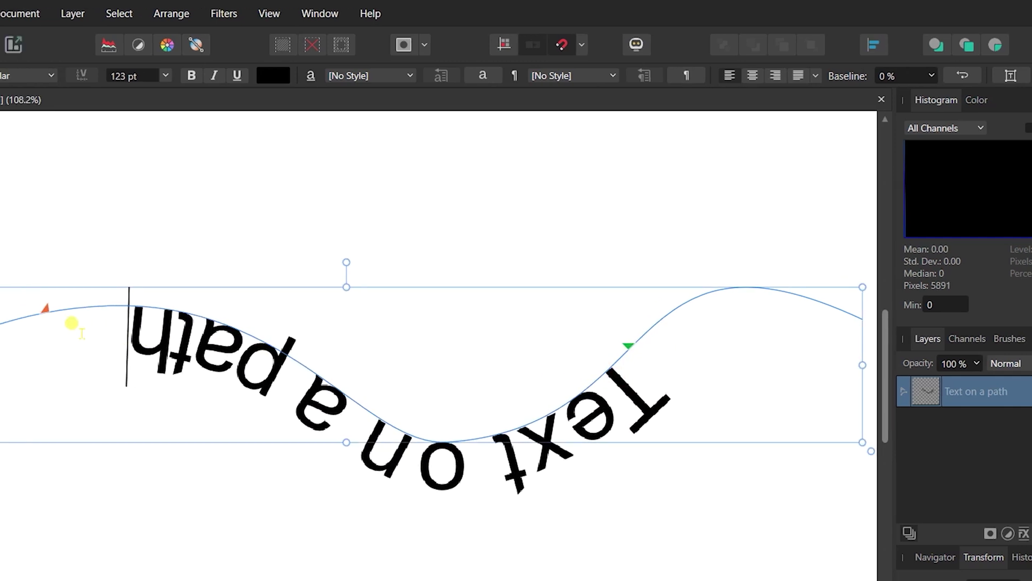
left_click_drag(194, 313, 238, 309)
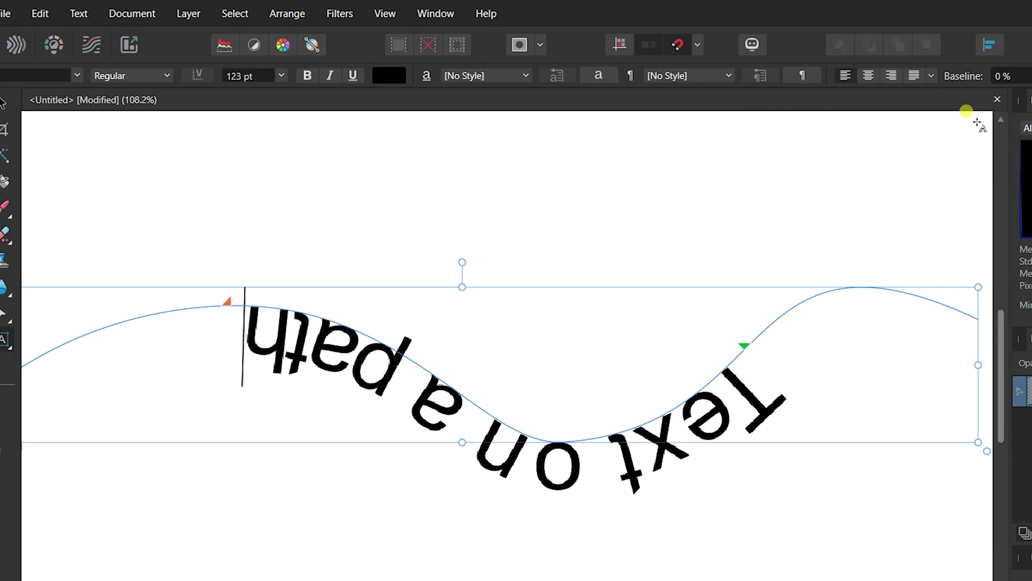
left_click(867, 77)
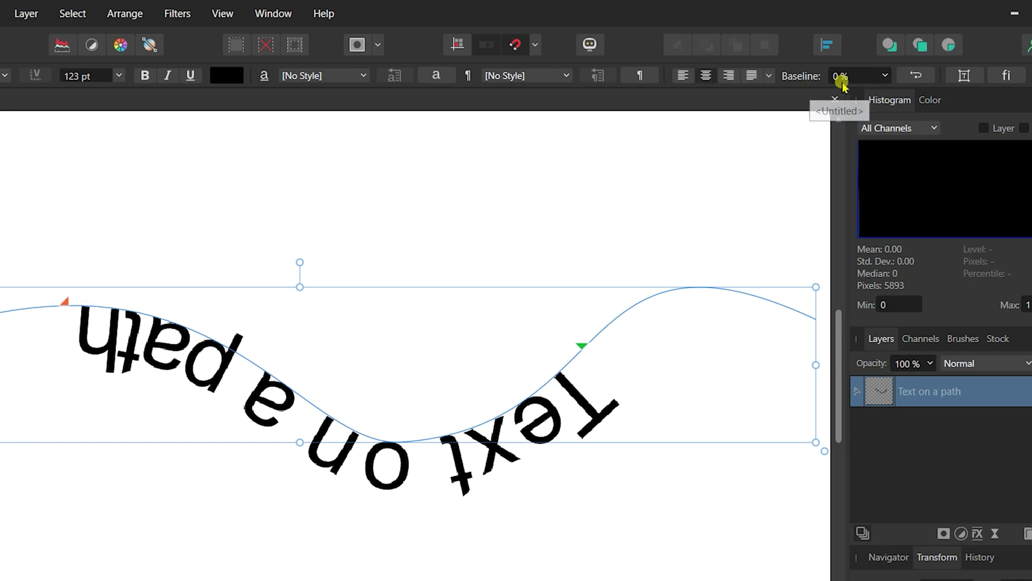
- Set the baseline offset to -20% and flip the text to read upright
left_click(885, 85)
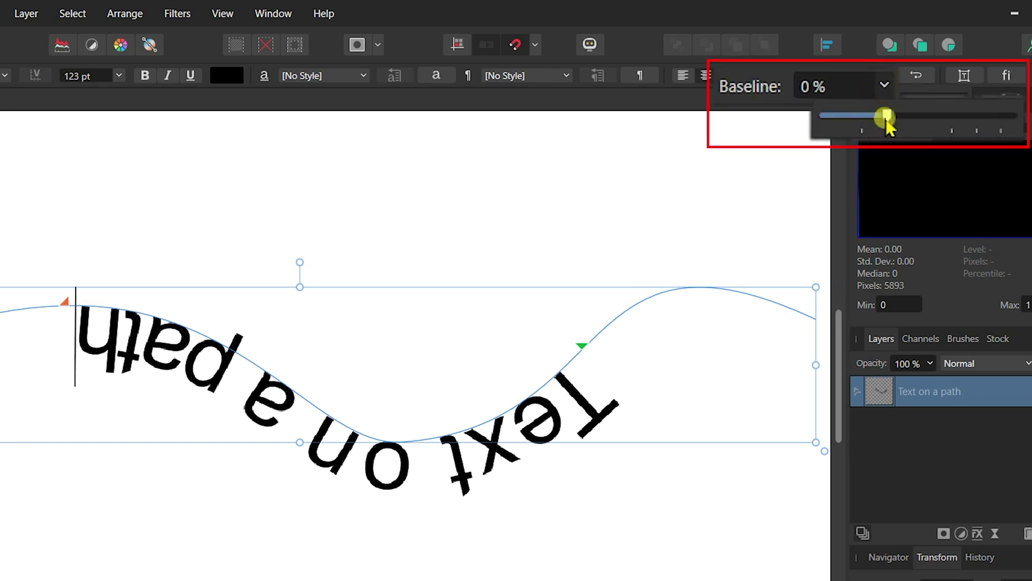
left_click_drag(886, 121, 866, 124)
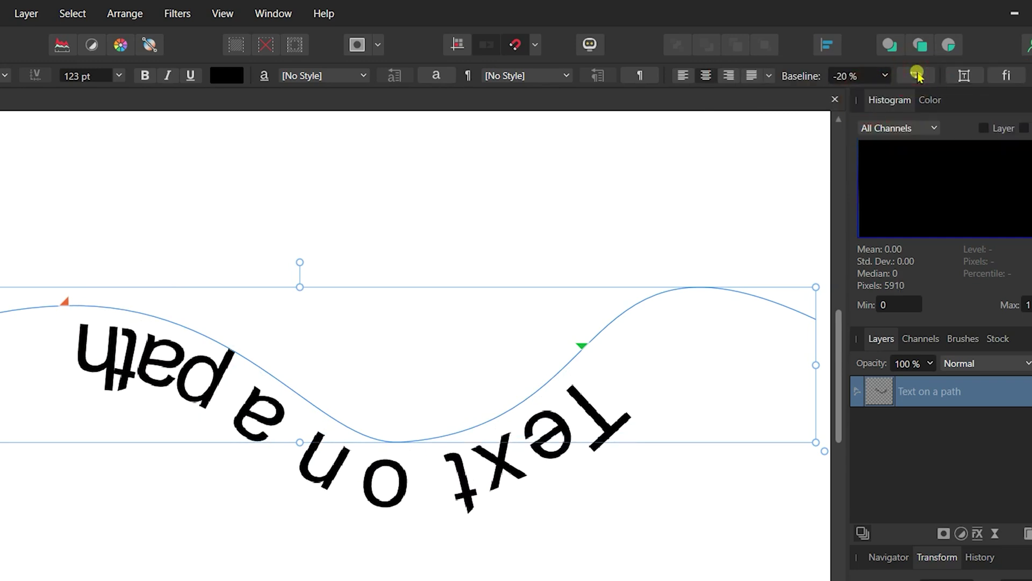
left_click(917, 75)
- Draw a circle on the right side of the page with the Ellipse Tool
key("Escape")
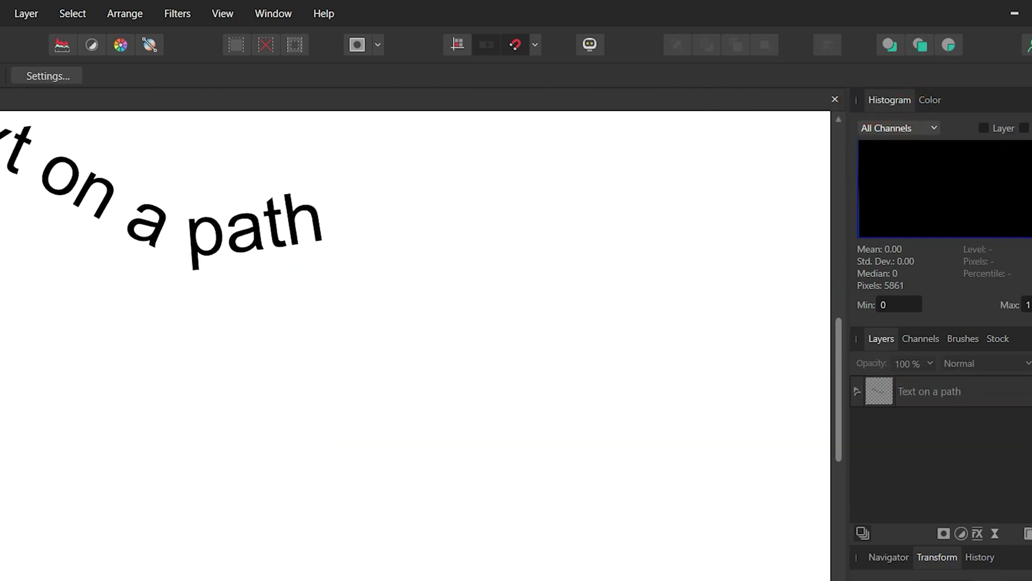
left_click(16, 272)
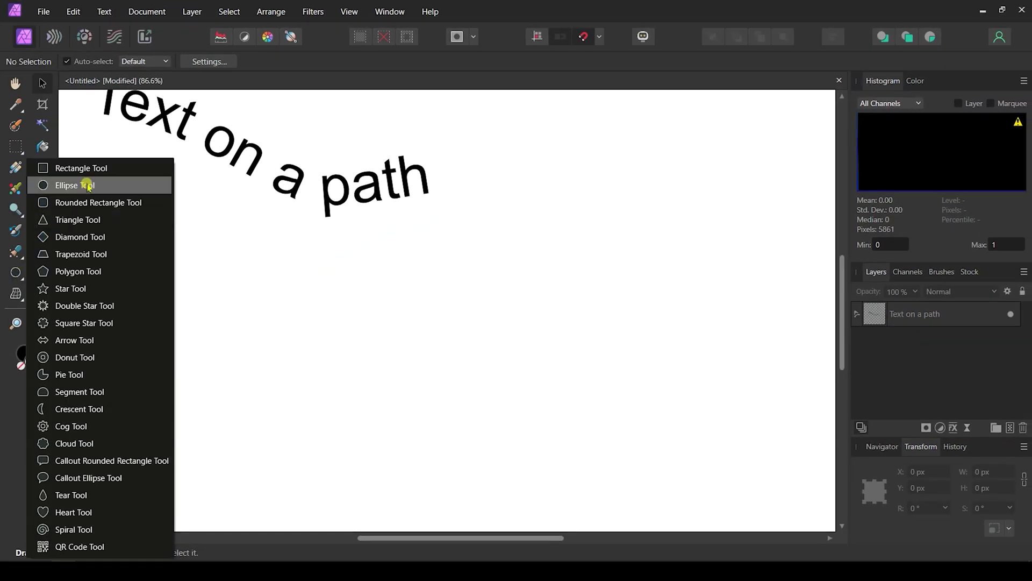
left_click(88, 185)
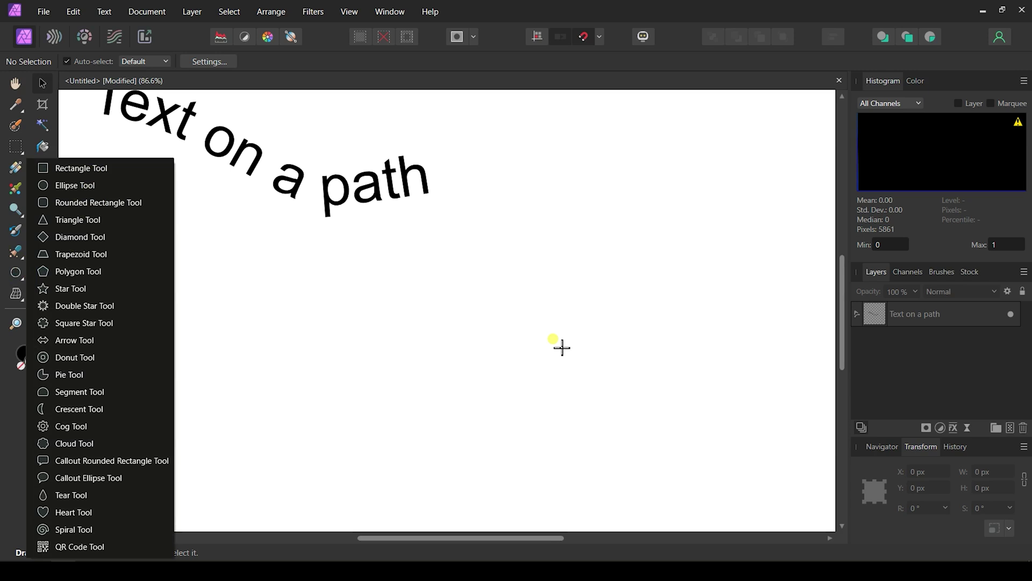
left_click_drag(523, 184, 761, 422)
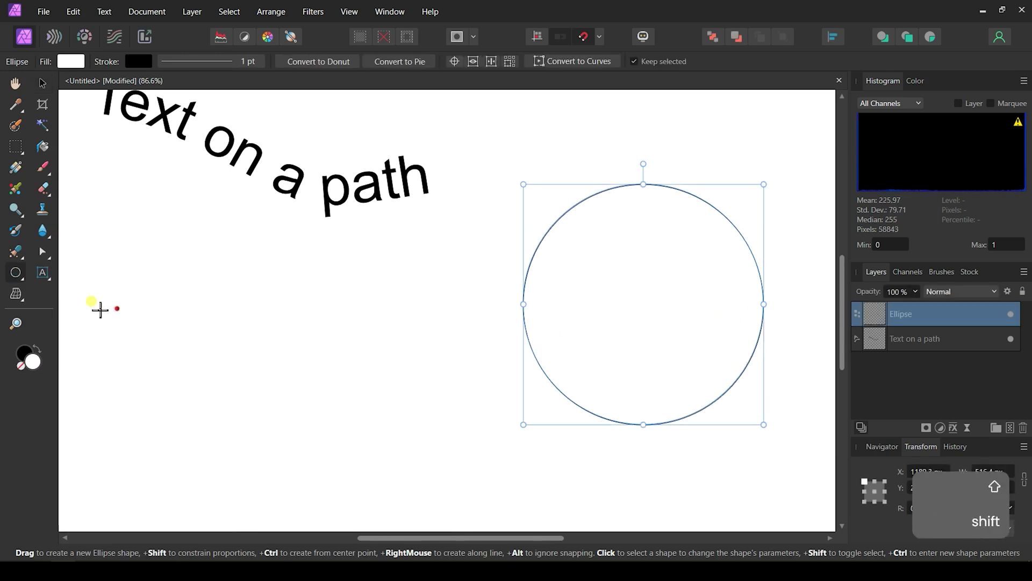
- Start path text on the circle's outline for 'Be The Change'
left_click(44, 274)
left_click(76, 281)
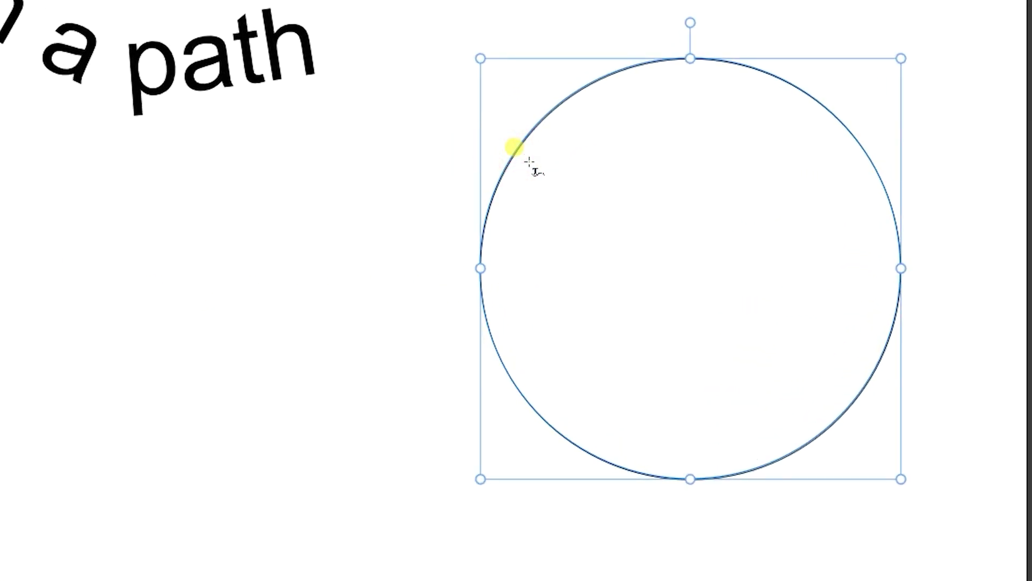
left_click(529, 162)
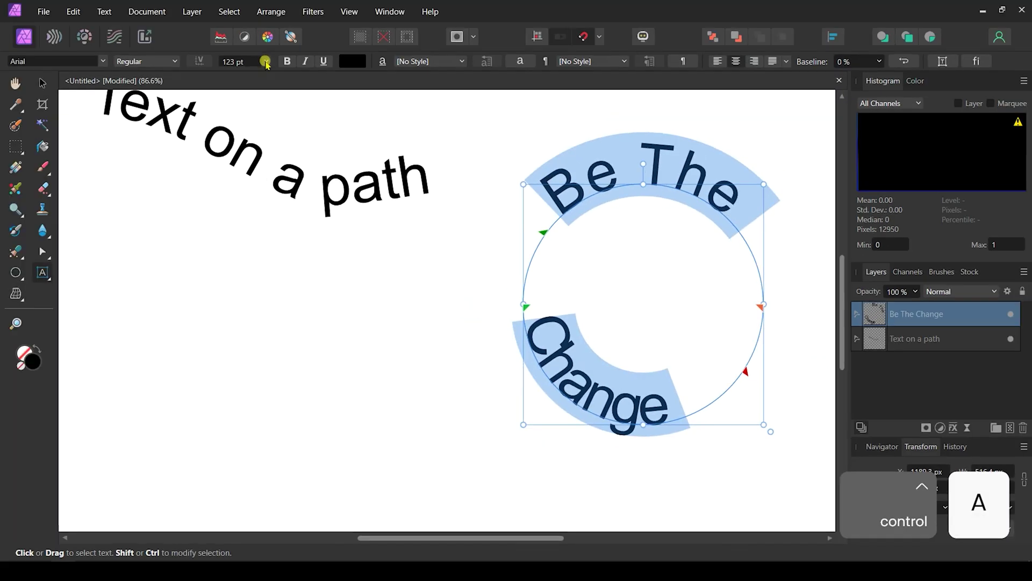
- Set 'Be The Change' to 72 pt
left_click(266, 60)
left_click_drag(268, 241, 231, 293)
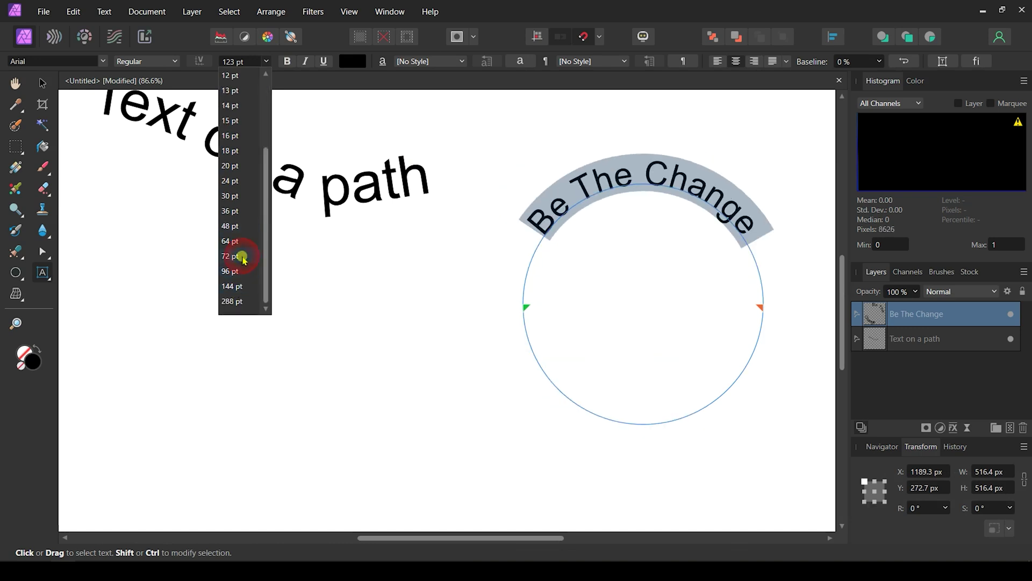
left_click(242, 256)
- Shift the baseline to -33% and reverse the text to run inside the circle
left_click(879, 60)
left_click_drag(882, 80, 860, 92)
left_click(904, 63)
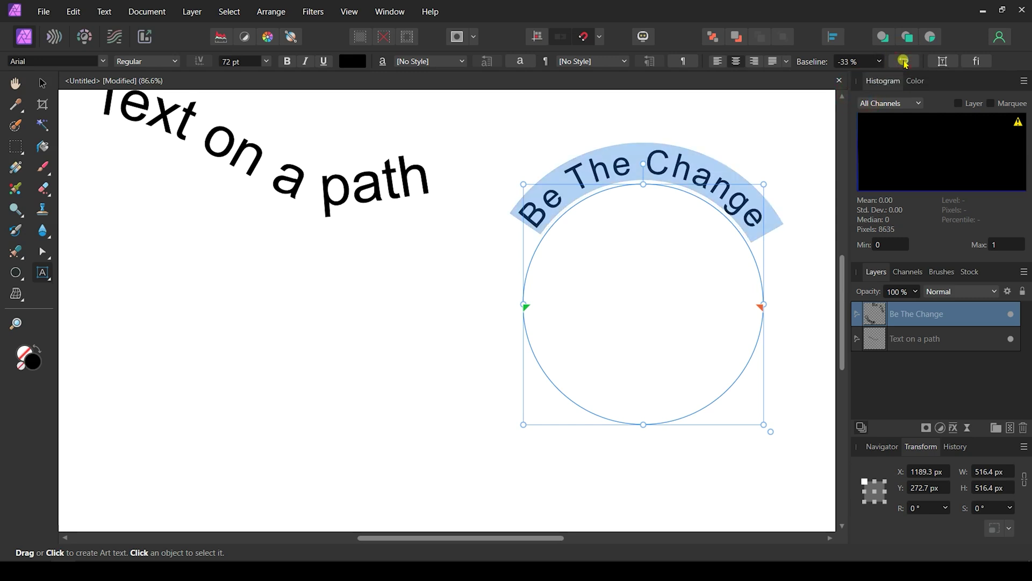
left_click(906, 61)
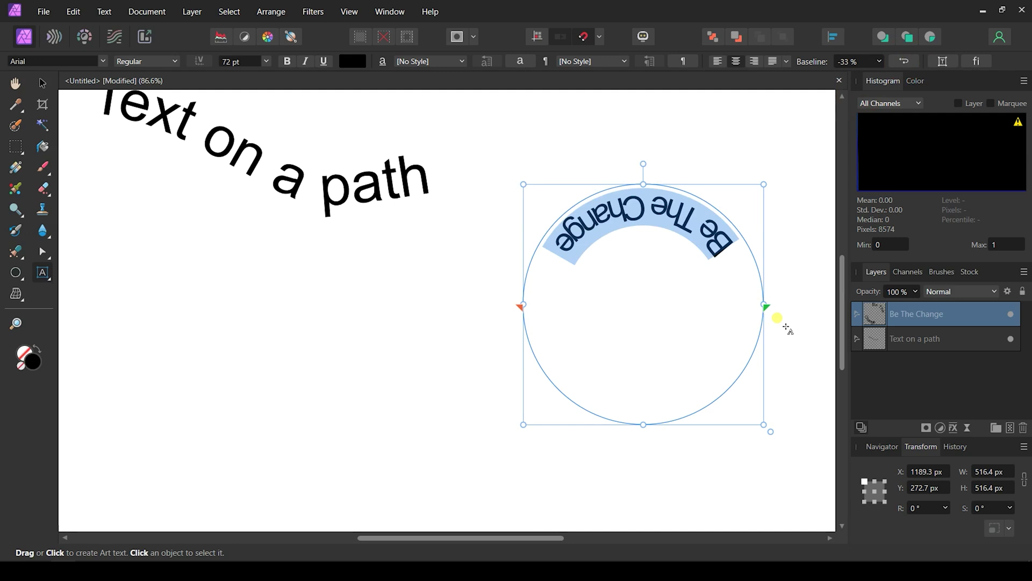
- Drag the green start and red end handles so 'Be The Change' runs along the circle's bottom
left_click_drag(765, 305, 620, 403)
left_click_drag(522, 304, 722, 208)
left_click_drag(615, 427, 521, 302)
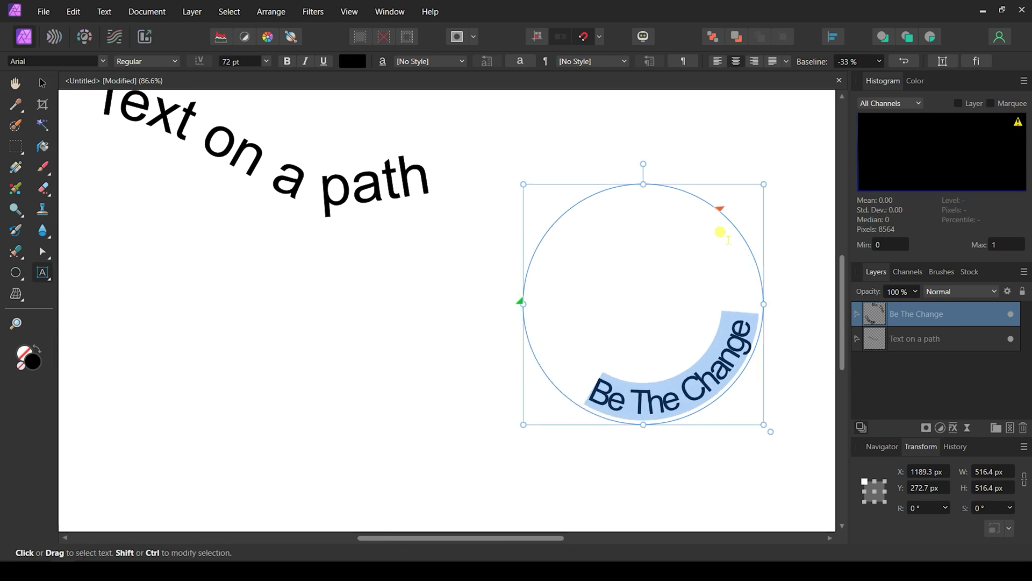
left_click_drag(721, 208, 774, 309)
- Increase the Paragraph panel's Justification spacing to 159% and 53%
left_click(679, 65)
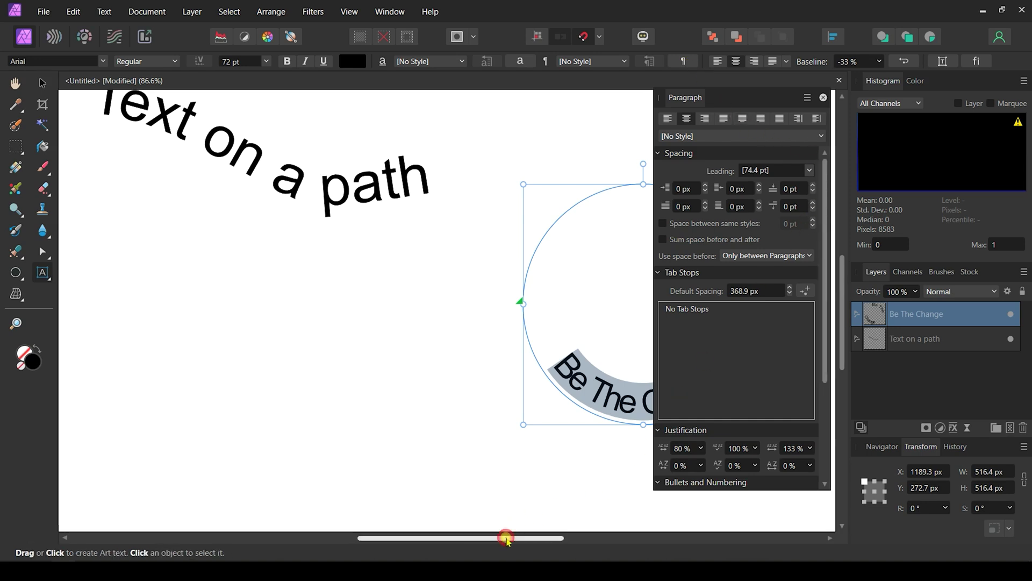
left_click_drag(508, 537, 614, 536)
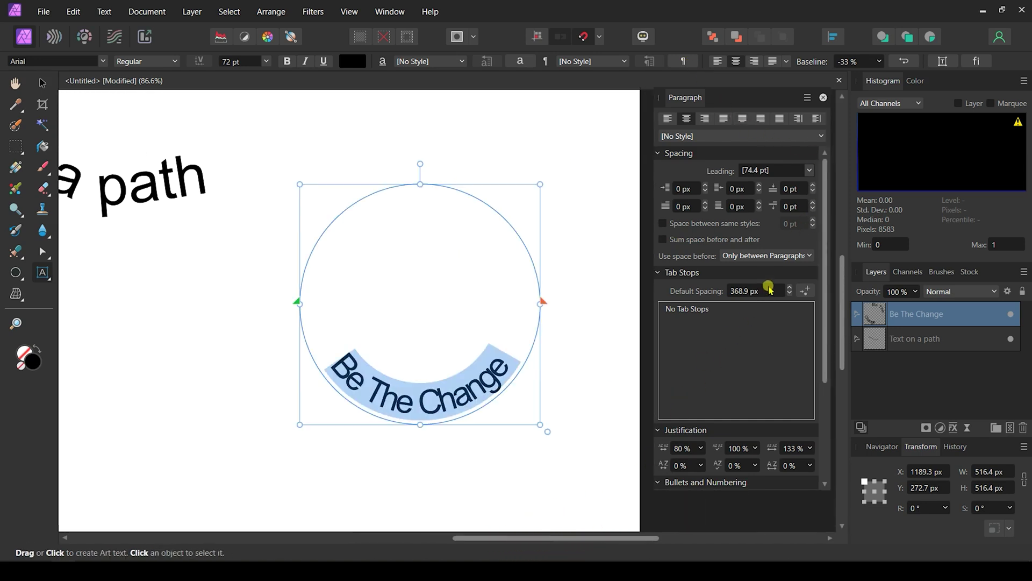
left_click_drag(755, 465, 865, 478)
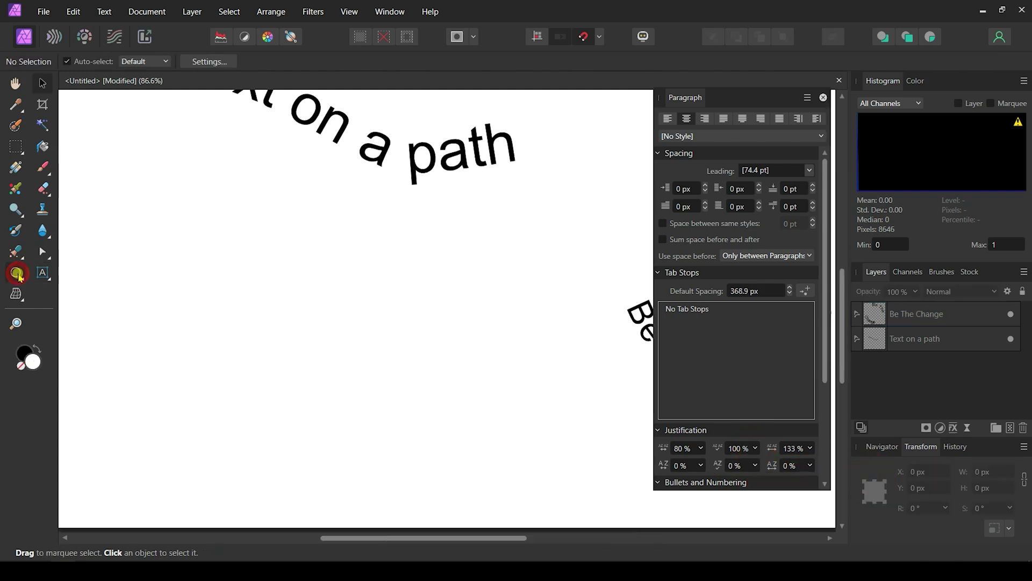
- Draw a new circle on the left of the page
left_click(15, 272)
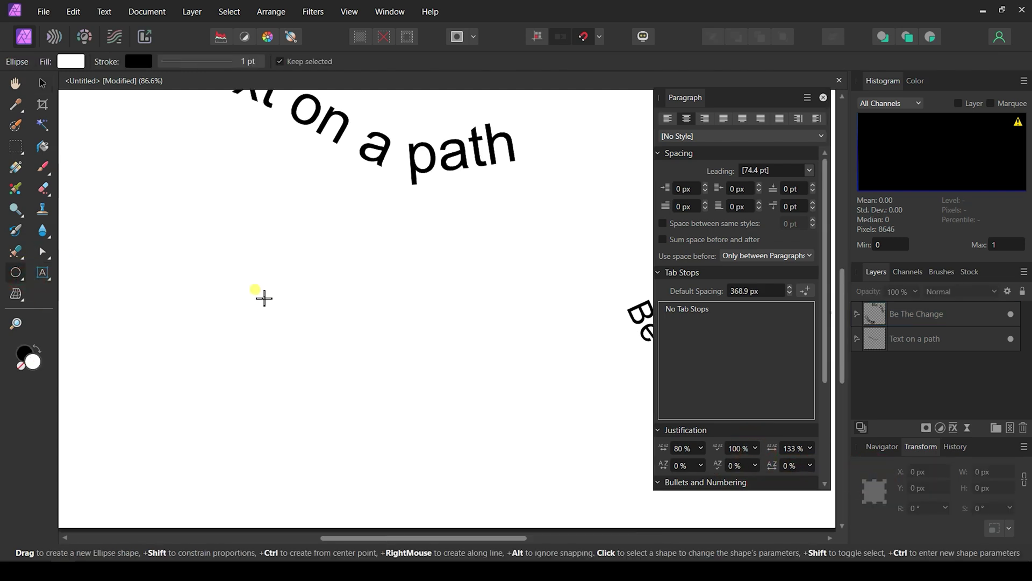
left_click_drag(246, 273, 414, 440)
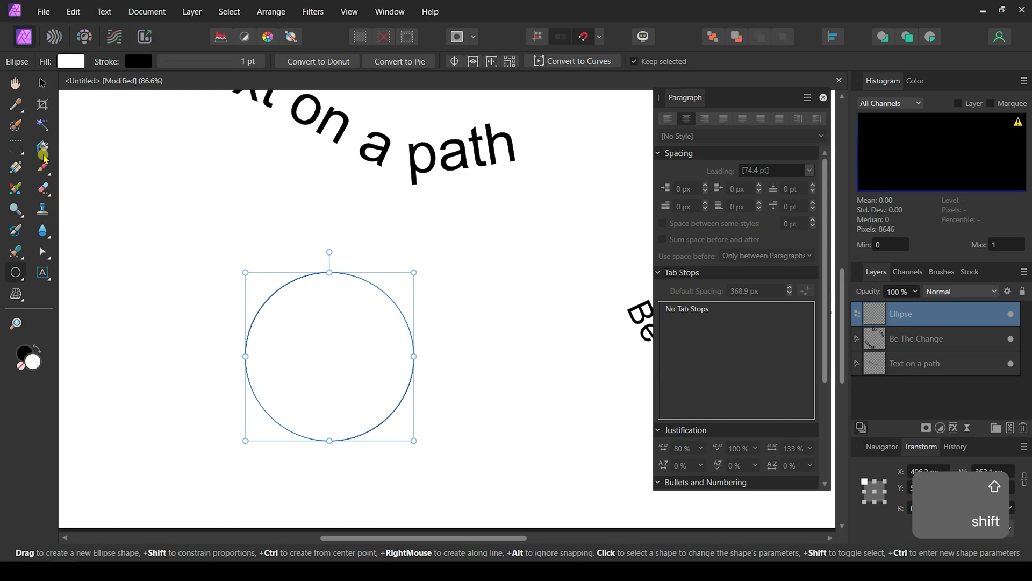
left_click(42, 81)
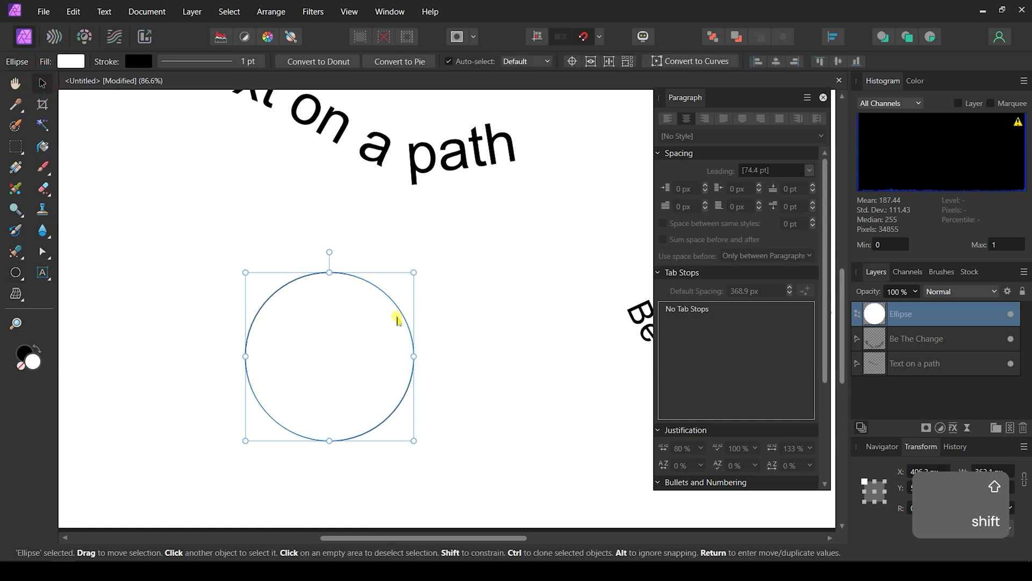
- Fill the circle purple with no outline and duplicate it with Ctrl+J
left_click(70, 60)
left_click(161, 177)
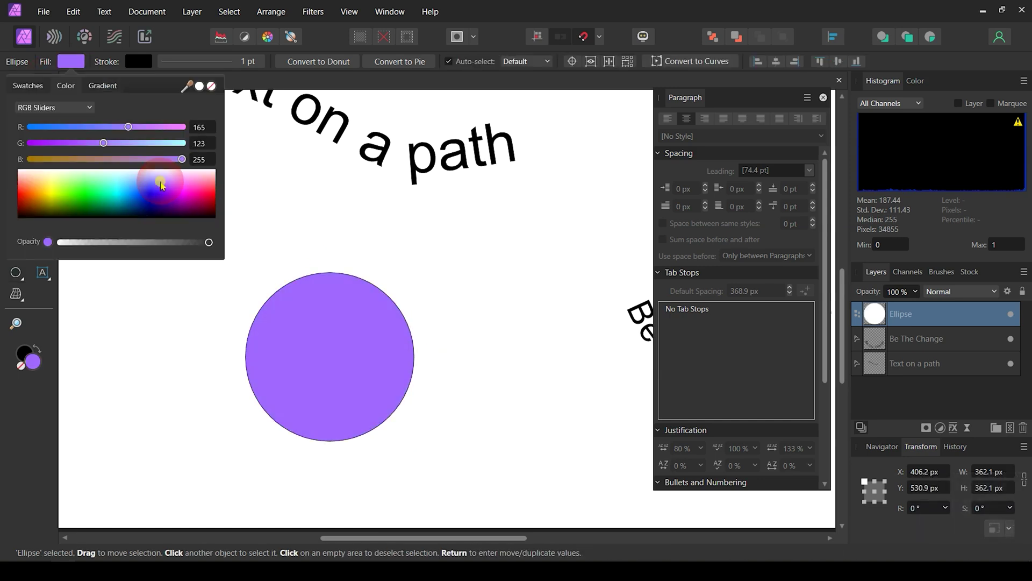
left_click(139, 62)
left_click(234, 88)
left_click(395, 302)
left_click(369, 350)
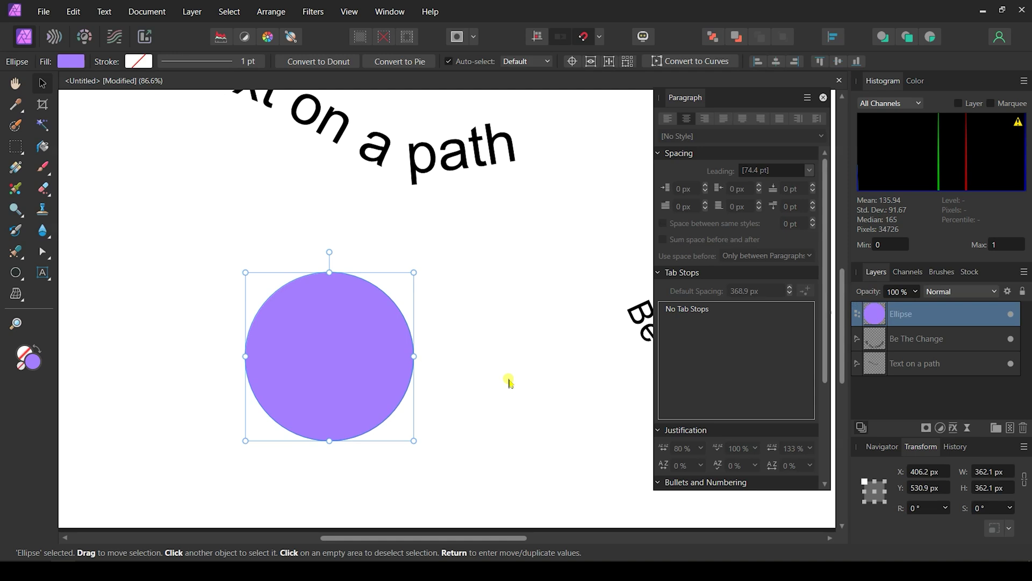
key("ctrl+j")
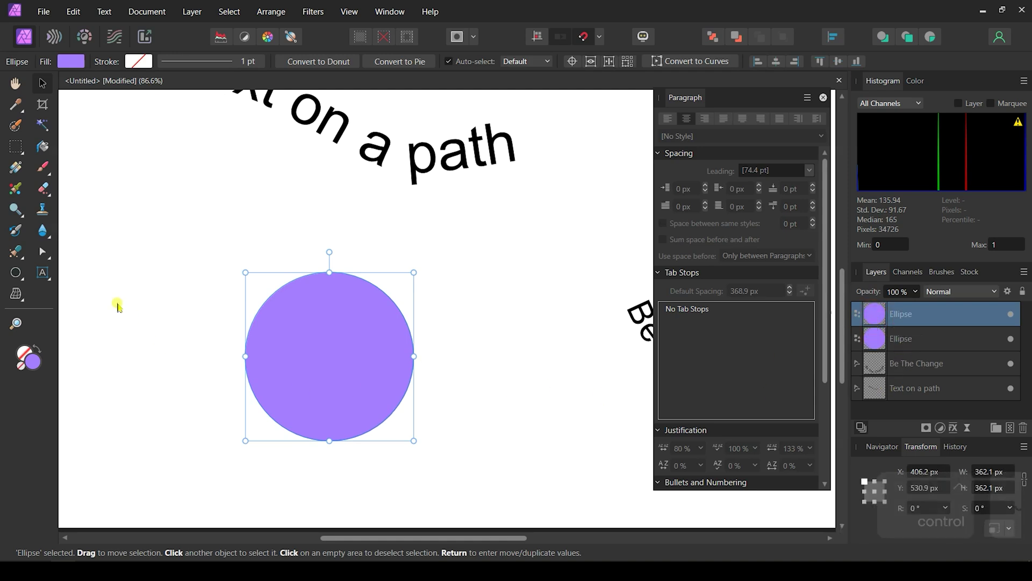
- Set 'Be The Change' as path text along the duplicate purple circle's edge
left_click(43, 272)
left_click(107, 270)
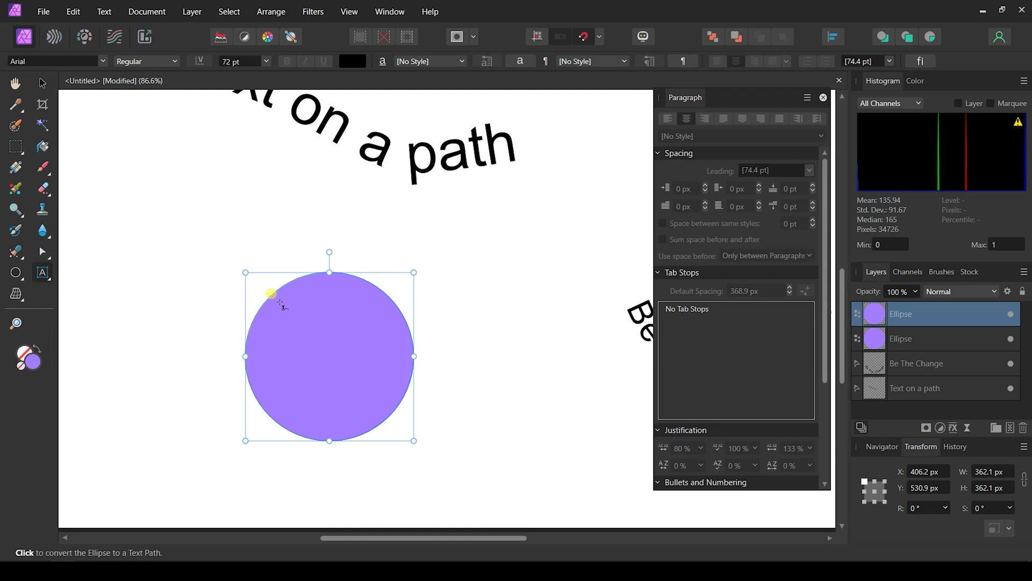
left_click(271, 293)
type("Be")
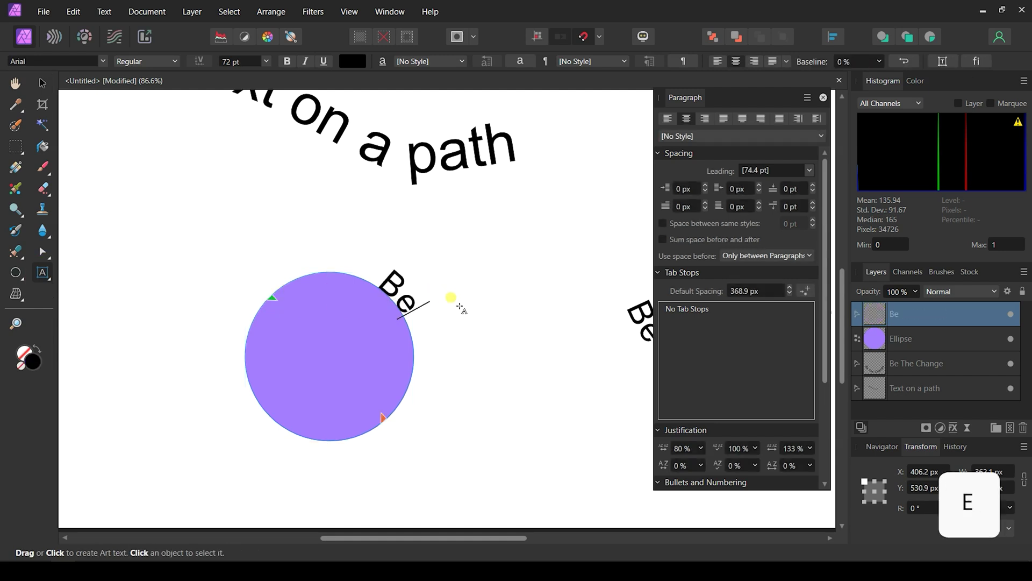
type(" The Change")
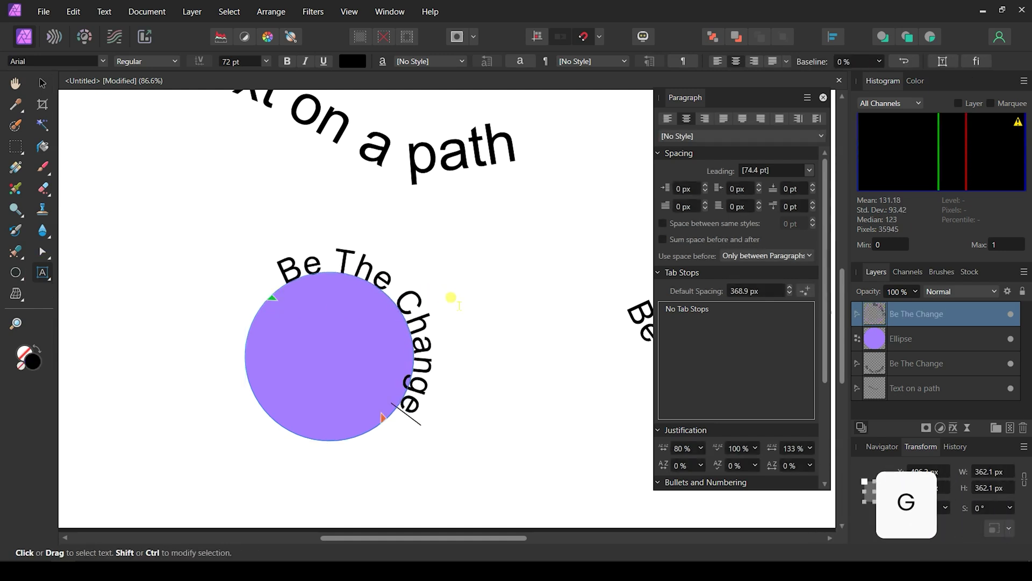
key("Escape")
- Move the text's start and end handles so it arches over the circle's top
left_click(56, 273)
left_click_drag(274, 282, 248, 357)
left_click_drag(453, 376, 410, 358)
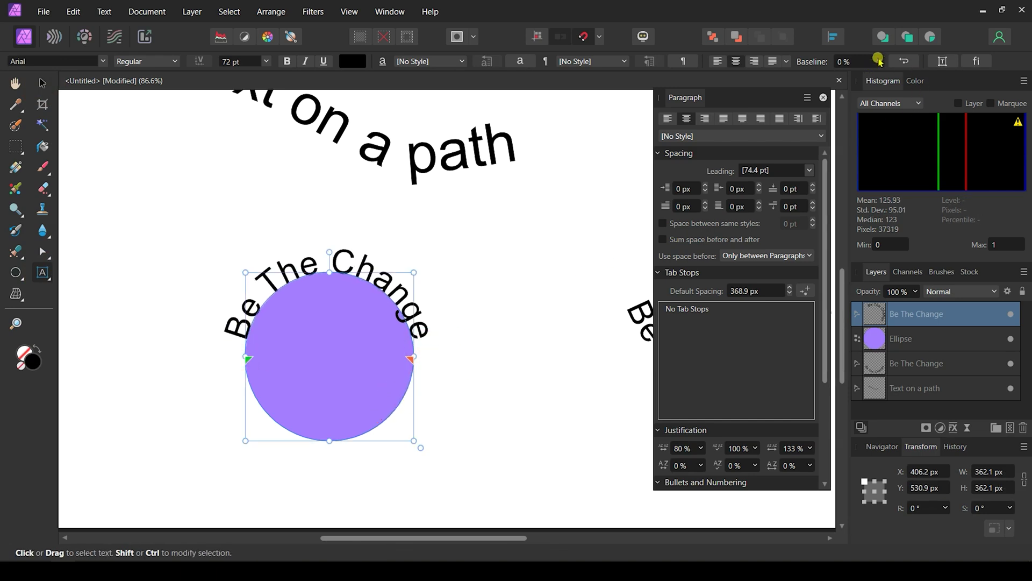